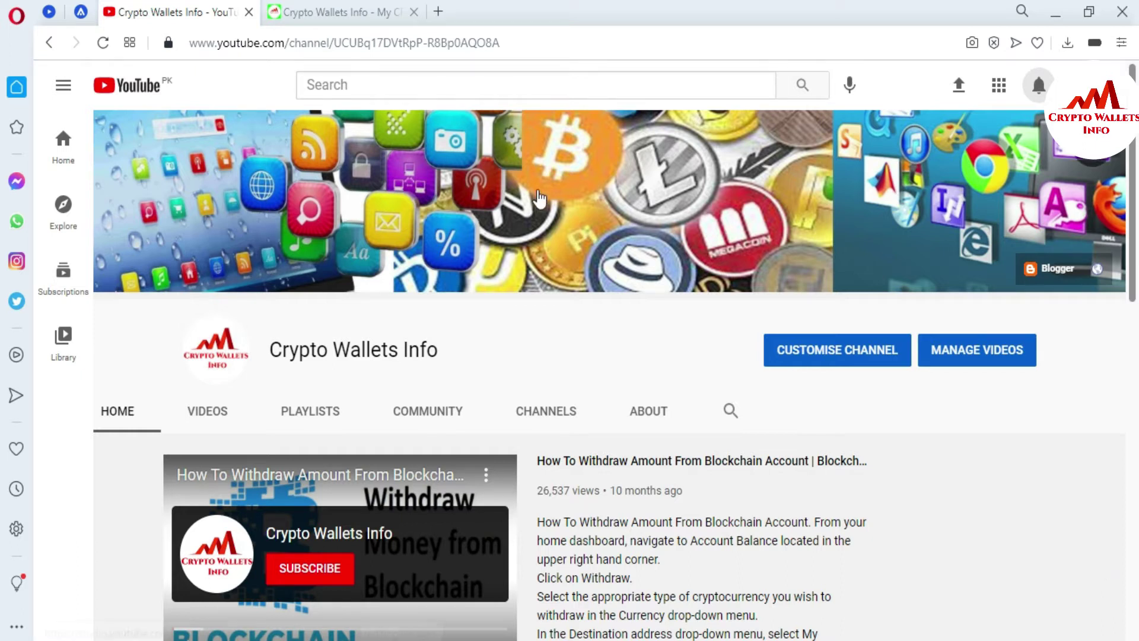
- Switch from the YouTube channel to the 'Crypto Wallets Info' tab showing cryptowalletsinfo.com
{"action": "left_click", "coordinate": [309, 16]}
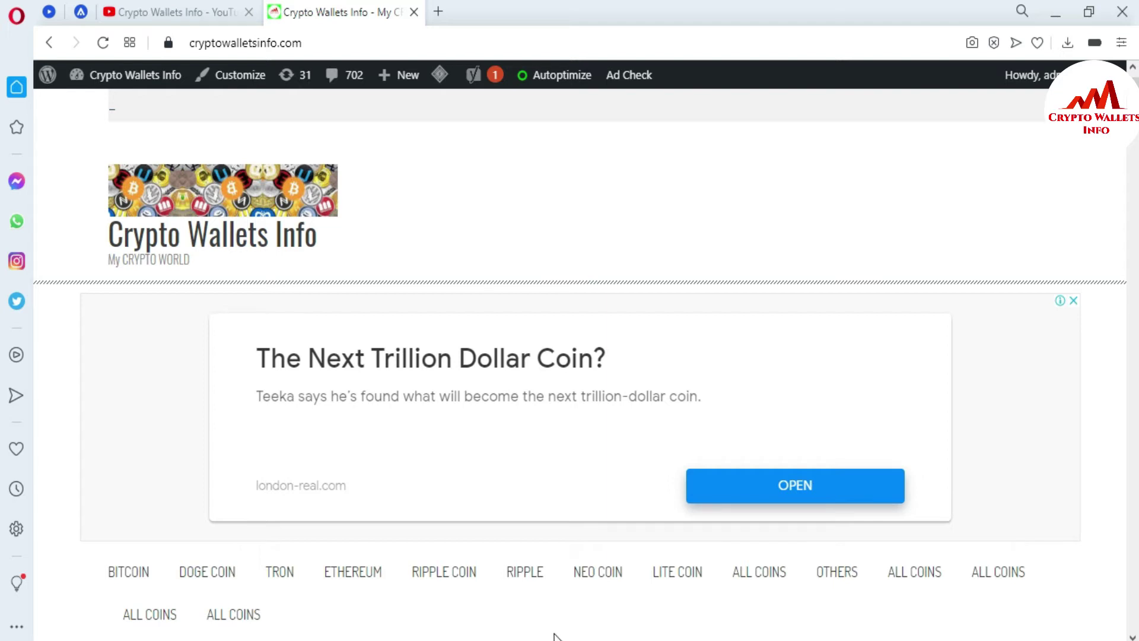
- Bring the Stacks Wallet app, showing 0 STX balance, in front of Opera
{"action": "left_click", "coordinate": [512, 534]}
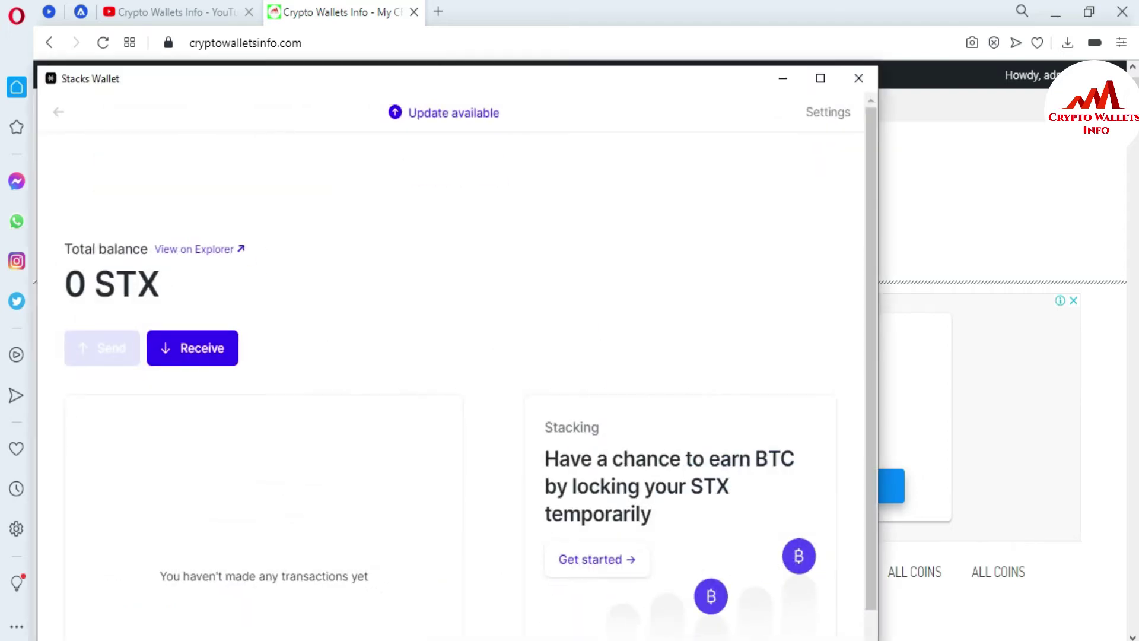
- Move the wallet window up and right, then start Receive STX to get the password prompt
{"action": "left_click_drag", "start_coordinate": [533, 83], "coordinate": [595, 36]}
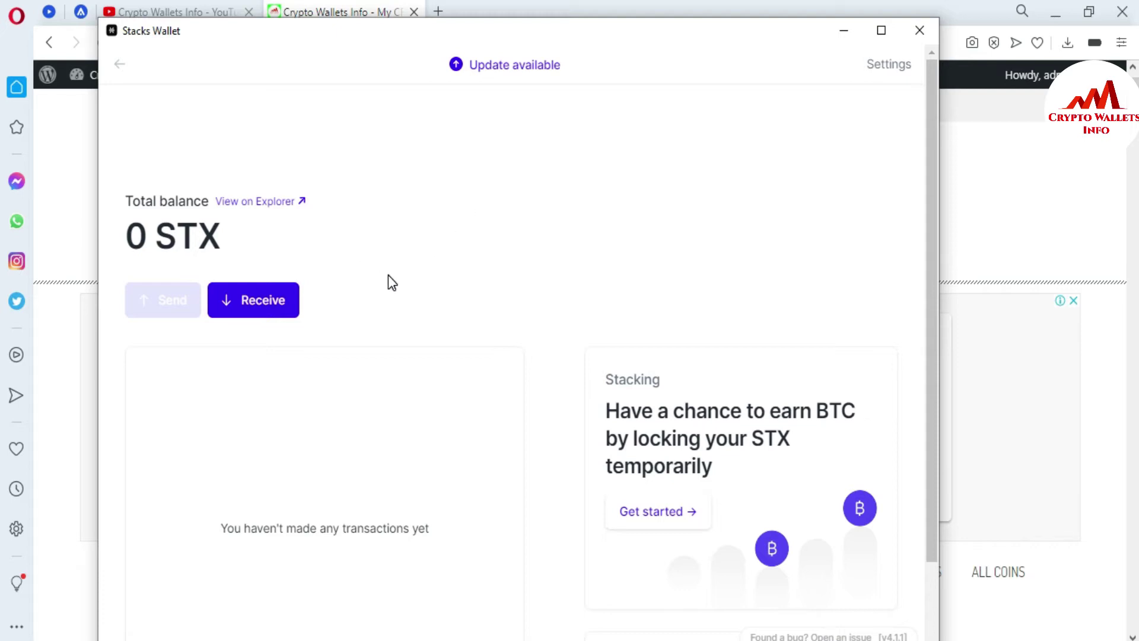
{"action": "left_click", "coordinate": [257, 306]}
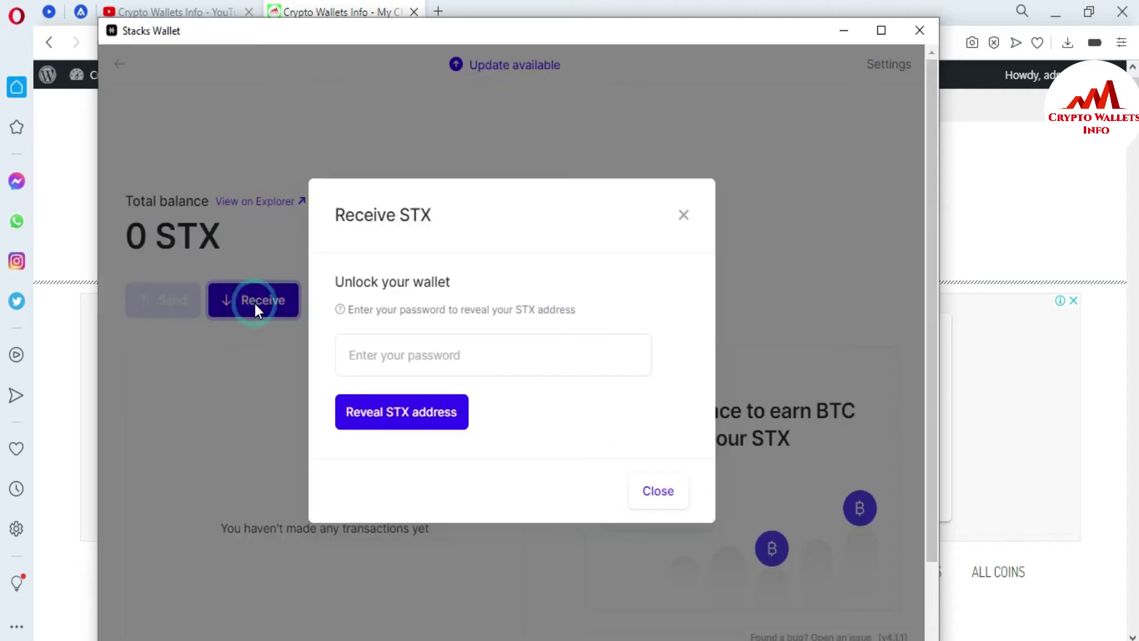
- Enter the wallet password, fixing a wrong character after the decrypt error, to reveal the STX address
{"action": "left_click", "coordinate": [464, 353]}
{"action": "type", "text": "••••••"}
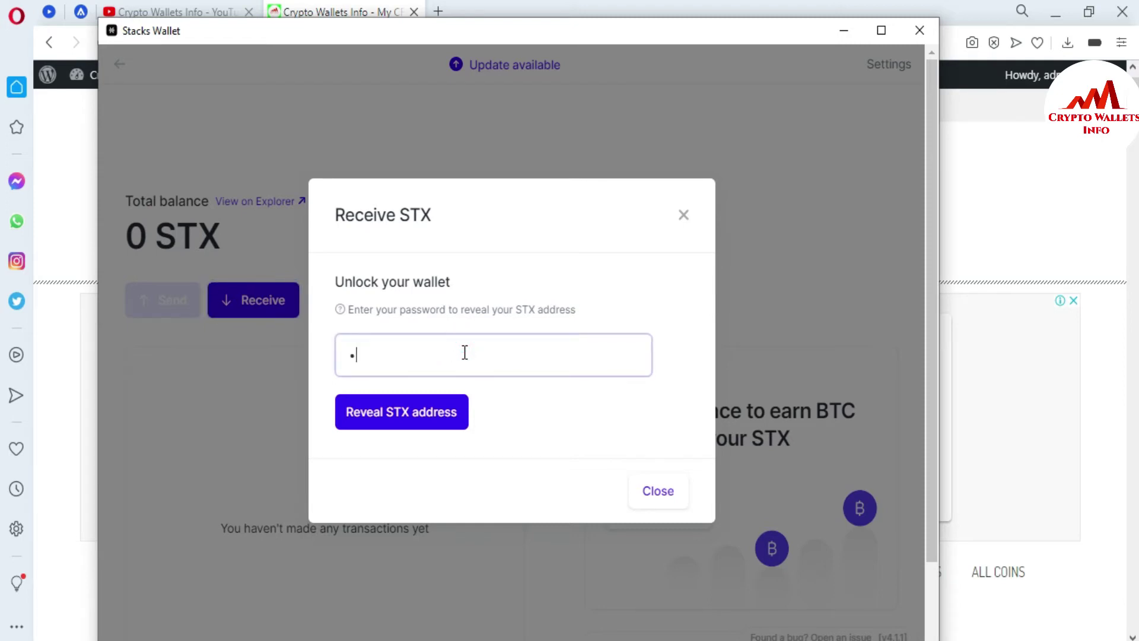
{"action": "type", "text": "•••••••••••••"}
{"action": "left_click", "coordinate": [397, 412]}
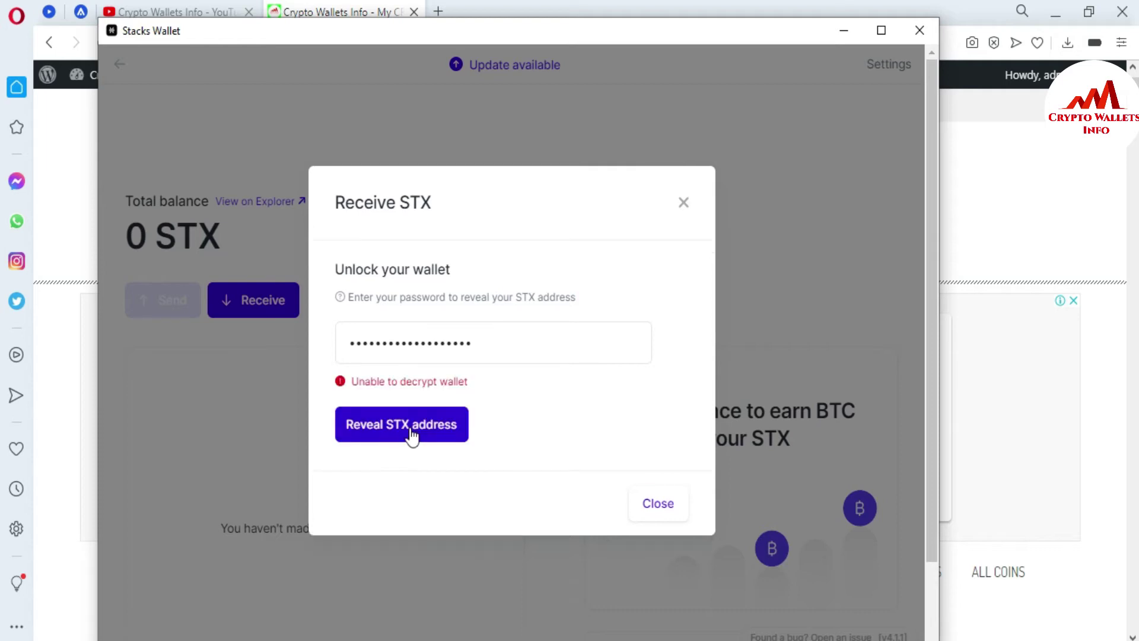
{"action": "left_click", "coordinate": [468, 341]}
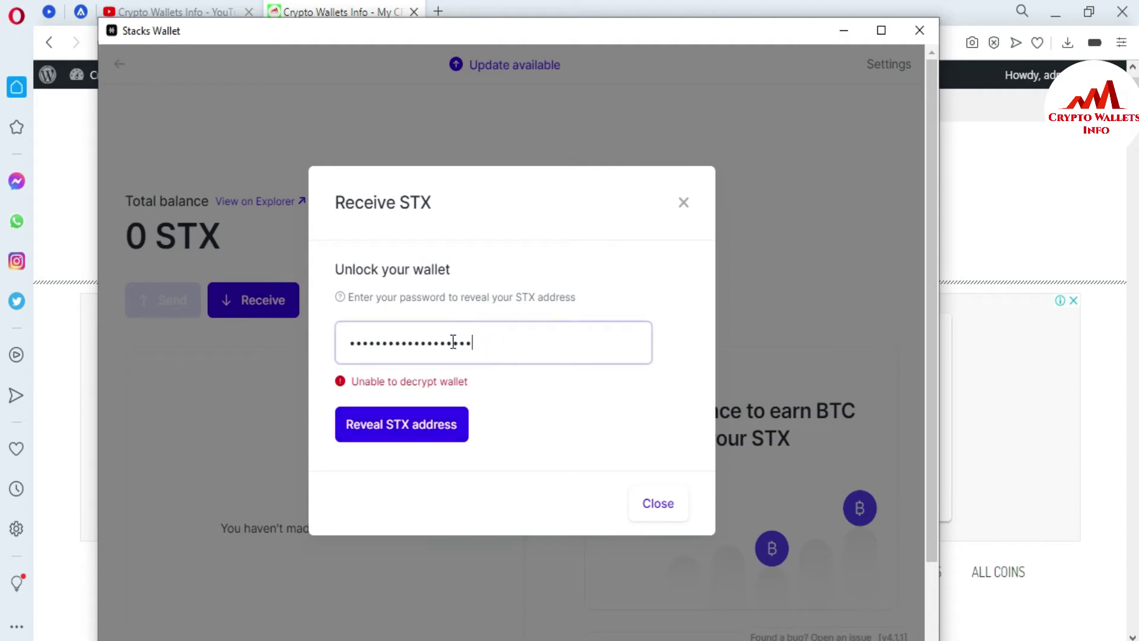
{"action": "left_click", "coordinate": [452, 341]}
{"action": "key", "text": "BackSpace"}
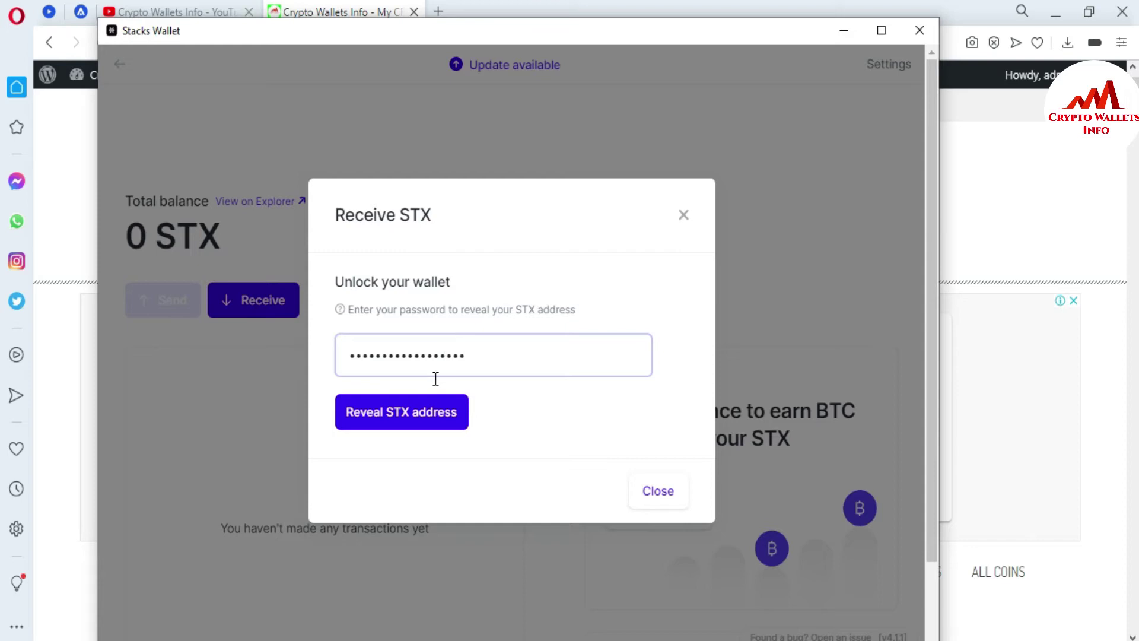
{"action": "left_click", "coordinate": [412, 410]}
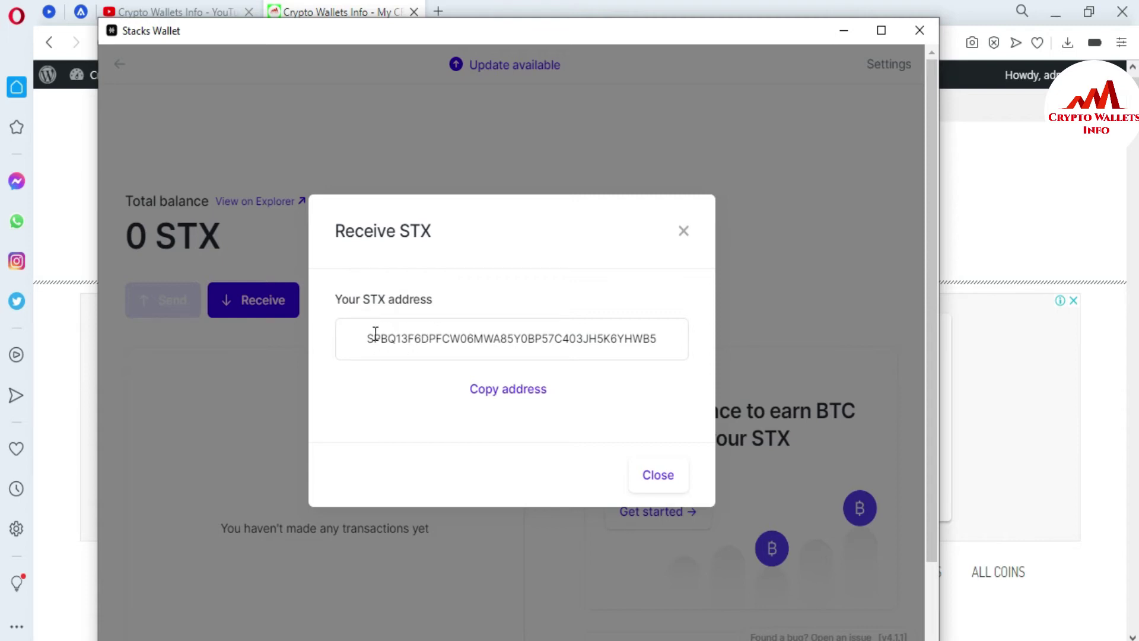
- Select the full STX receive address and copy it with Copy address
{"action": "left_click_drag", "start_coordinate": [368, 337], "coordinate": [666, 351]}
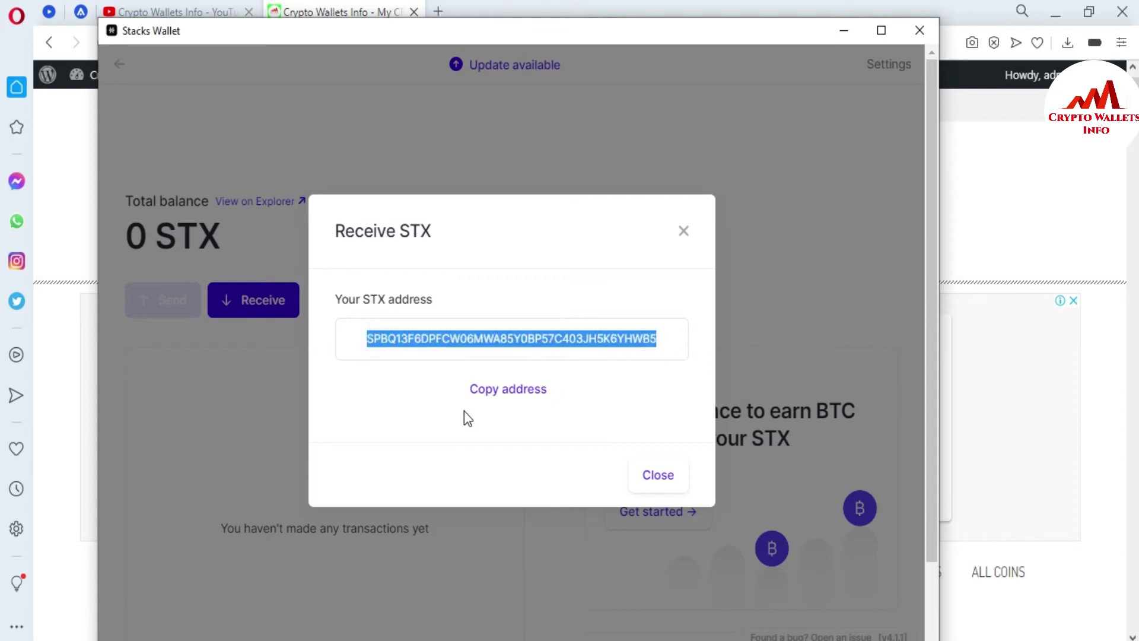
{"action": "left_click", "coordinate": [501, 390]}
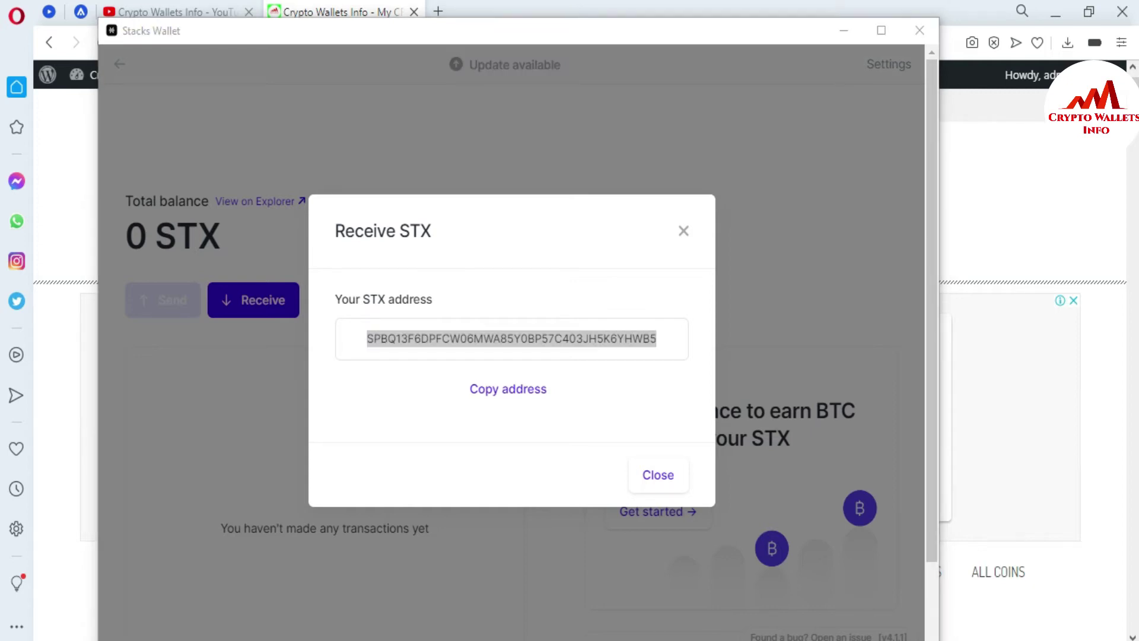
{"action": "mouse_move", "coordinate": [677, 635]}
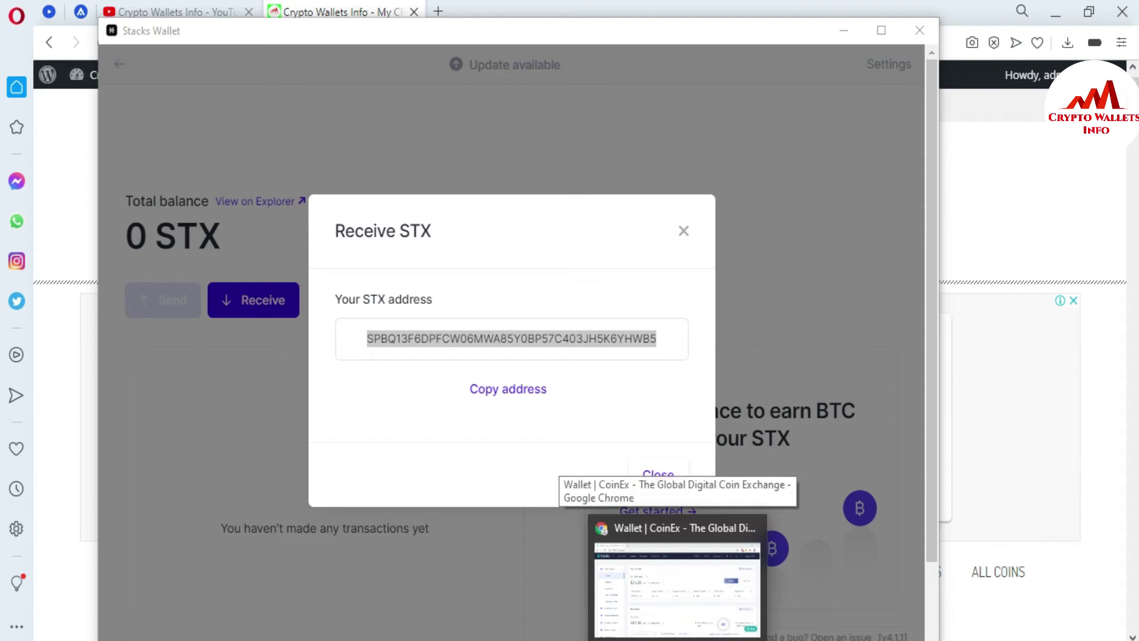
- In the CoinEx wallet, search 'stx' and open Withdraw on the STX row
{"action": "left_click", "coordinate": [676, 587]}
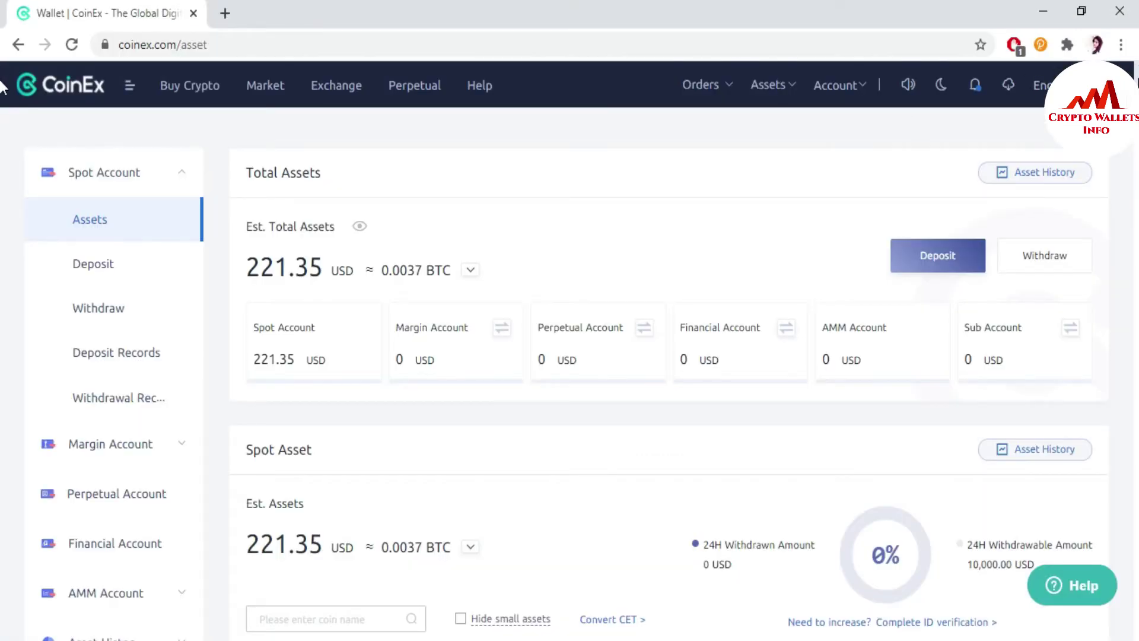
{"action": "scroll", "coordinate": [3, 83], "scroll_direction": "down", "scroll_amount": 2}
{"action": "scroll", "coordinate": [3, 89], "scroll_direction": "up", "scroll_amount": 2}
{"action": "scroll", "coordinate": [3, 83], "scroll_direction": "down", "scroll_amount": 6}
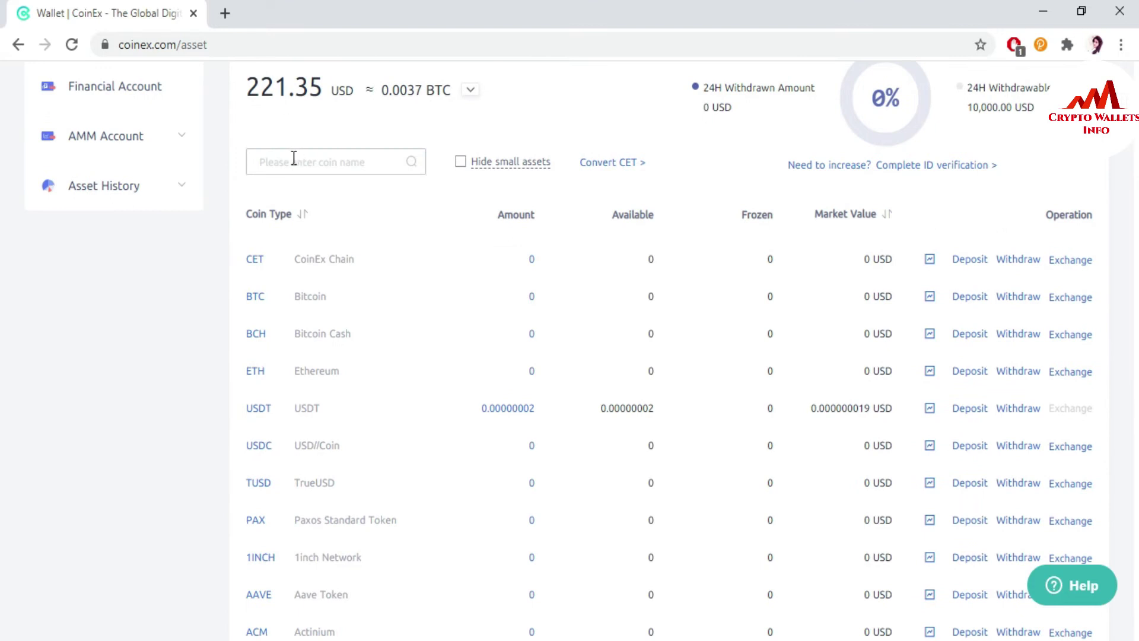
{"action": "left_click", "coordinate": [294, 158]}
{"action": "type", "text": "stx"}
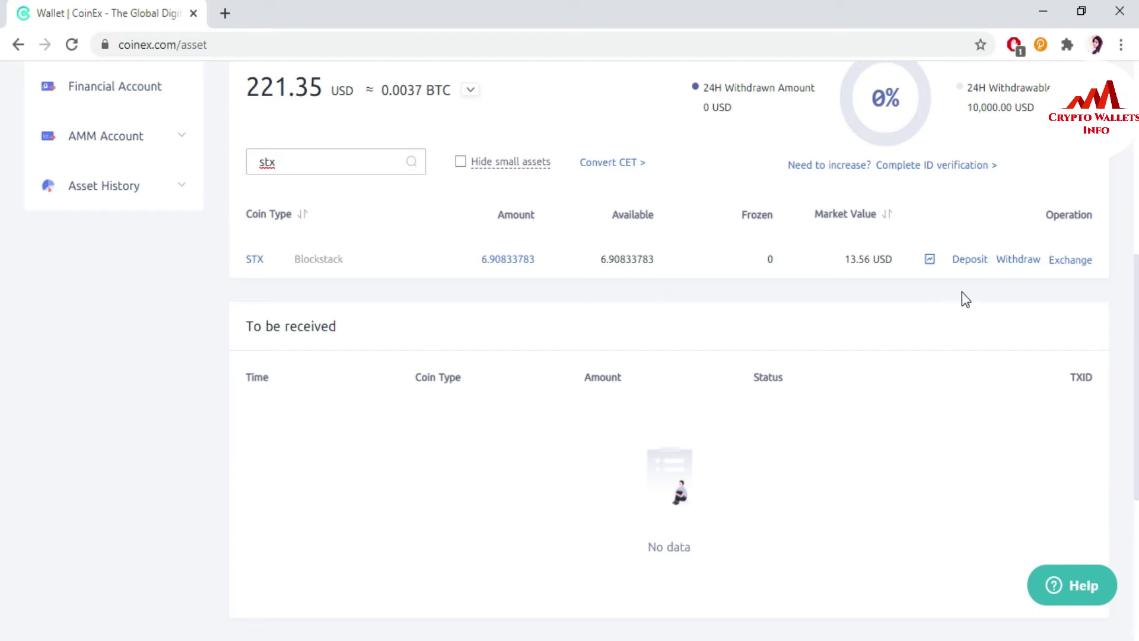
{"action": "left_click", "coordinate": [1021, 261]}
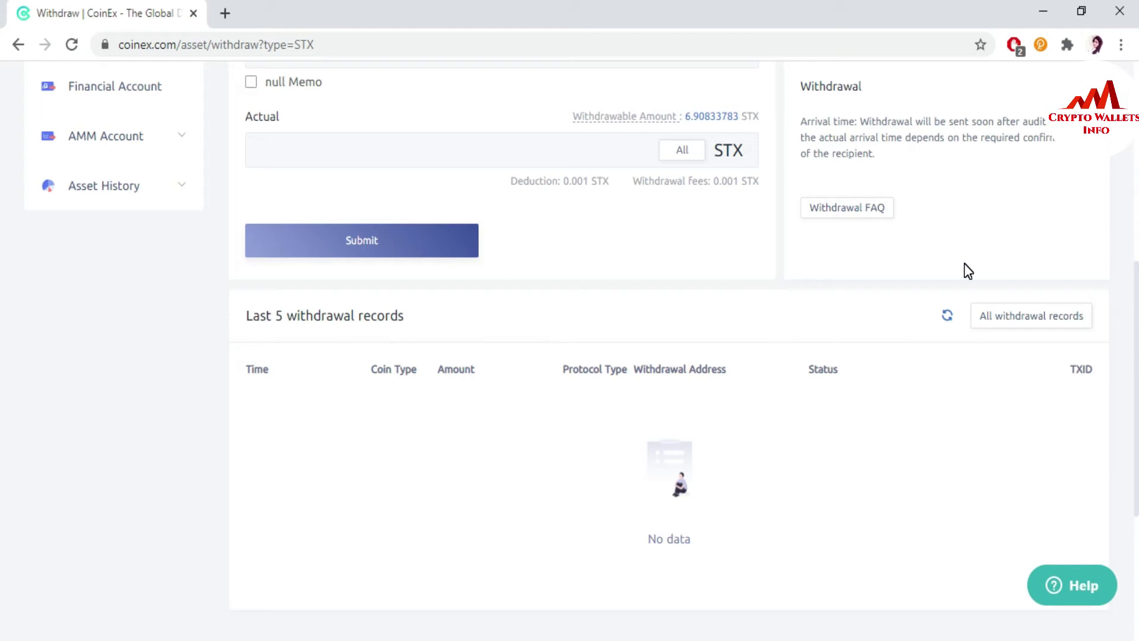
- Paste the copied STX address into Withdrawal Address, then Alt+Tab back to Stacks Wallet
{"action": "left_click", "coordinate": [363, 154]}
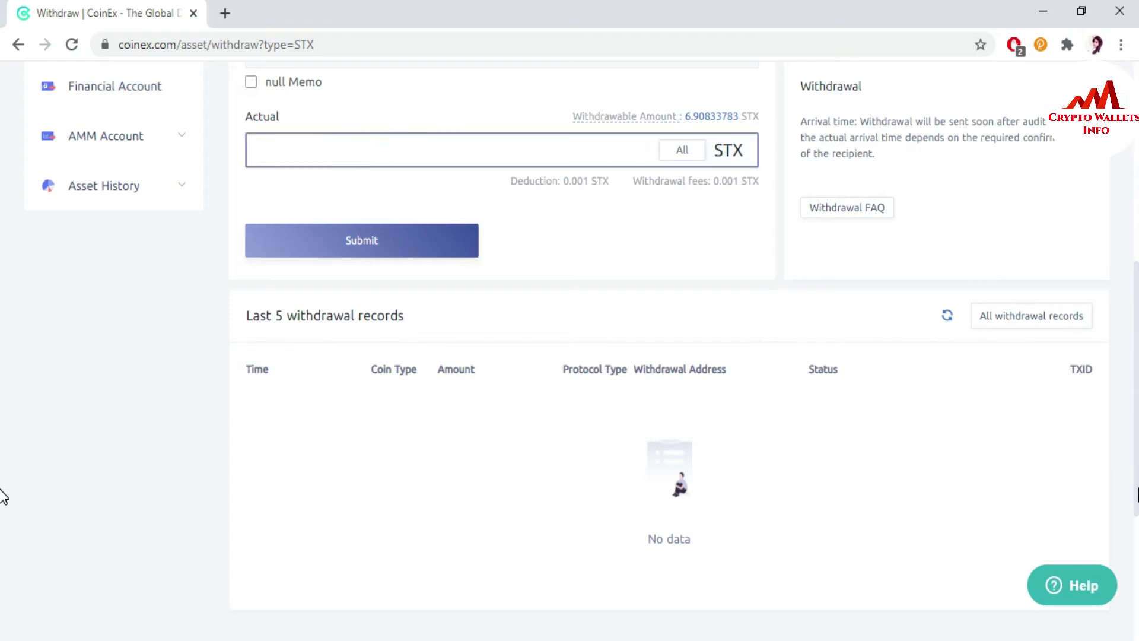
{"action": "scroll", "coordinate": [3, 497], "scroll_direction": "up", "scroll_amount": 4}
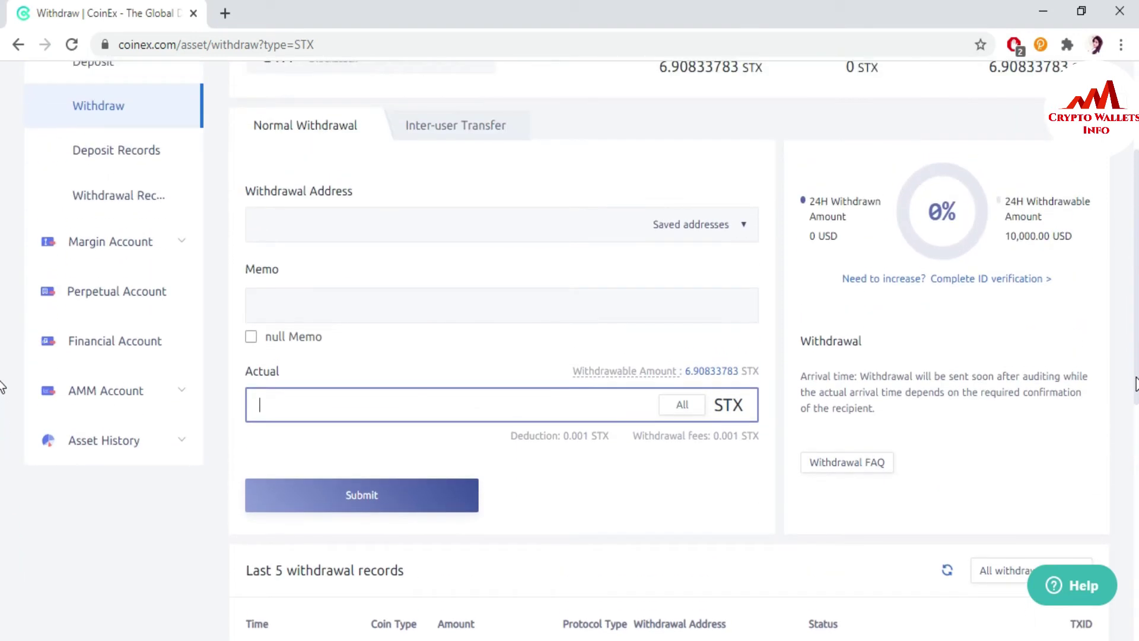
{"action": "left_click", "coordinate": [382, 246]}
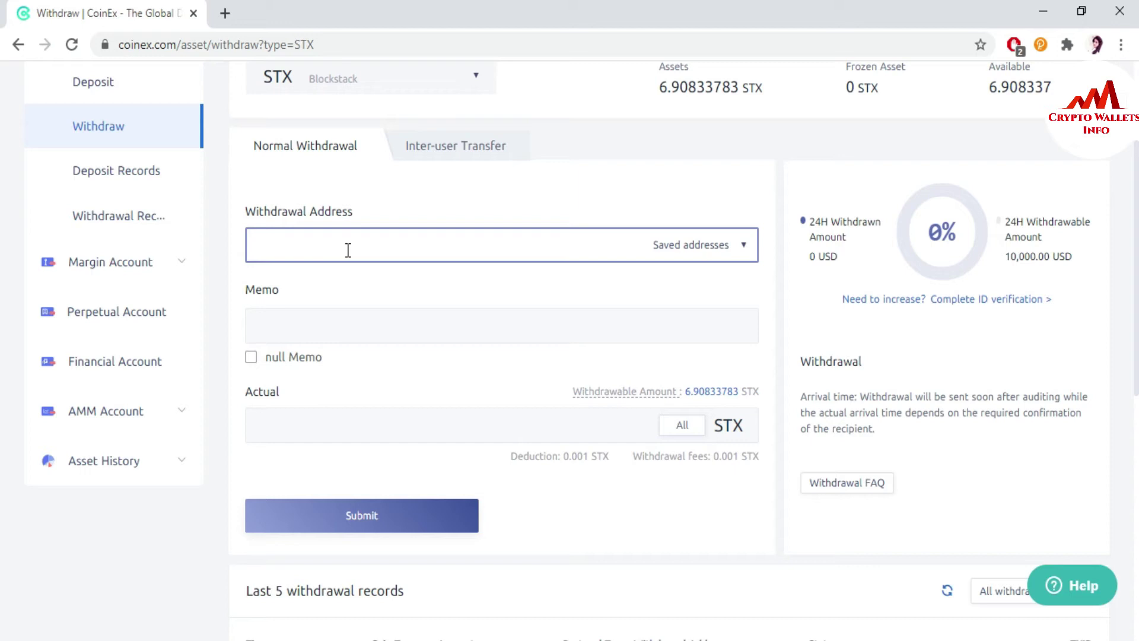
{"action": "key", "text": "ctrl+v"}
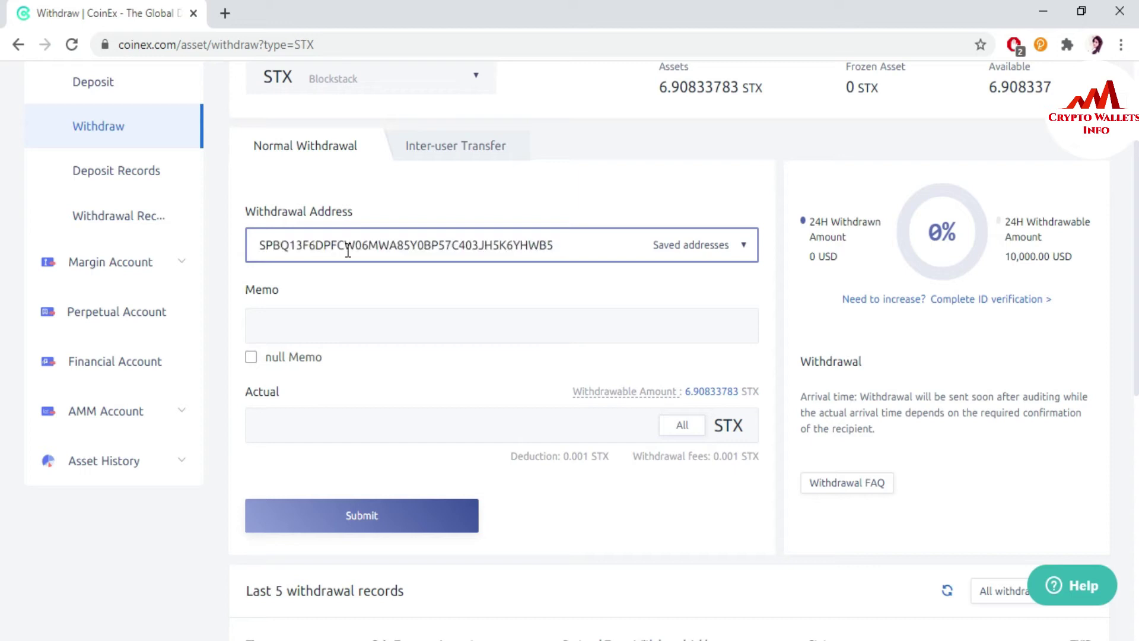
{"action": "left_click", "coordinate": [382, 319]}
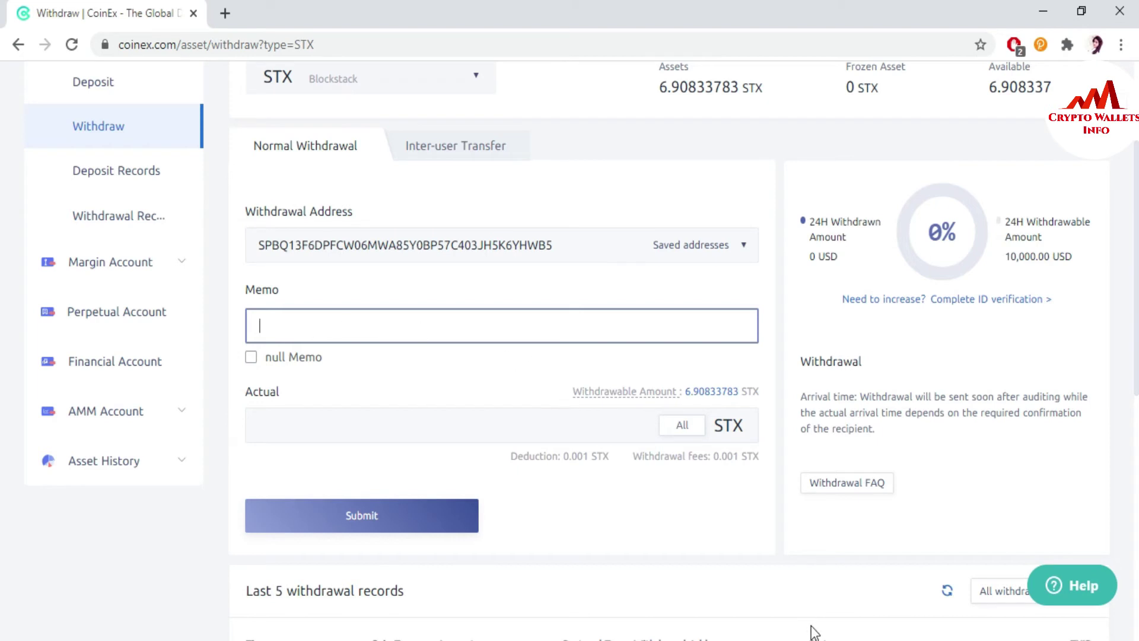
{"action": "key", "text": "alt+Tab"}
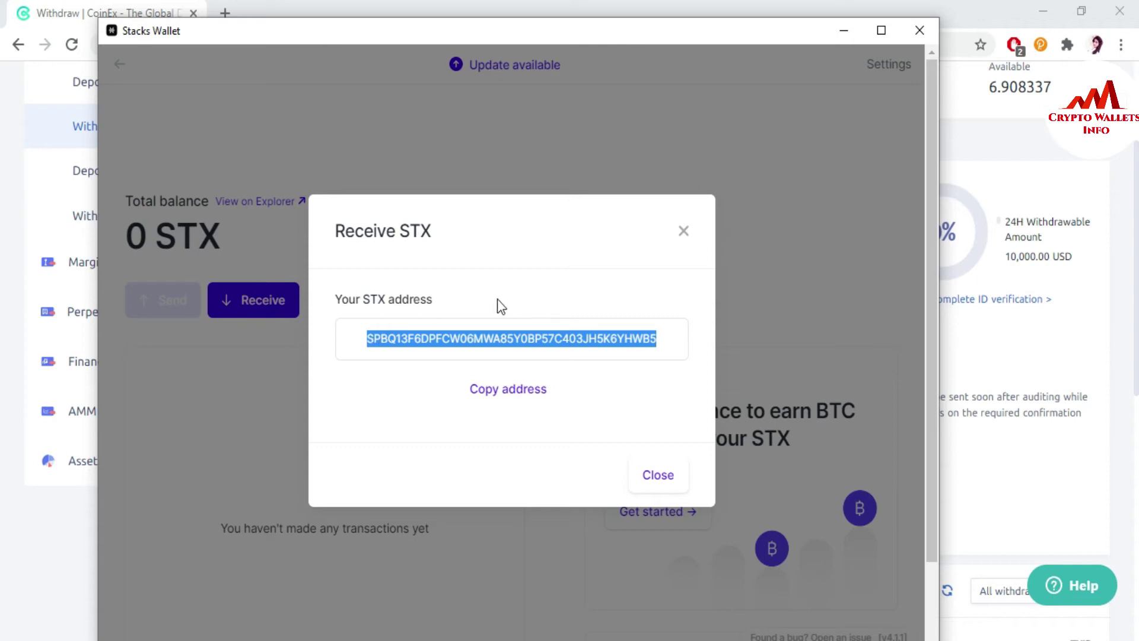
- Close the Receive STX dialog, tick null Memo in CoinEx, and enter 2 as the Actual amount
{"action": "left_click", "coordinate": [659, 481]}
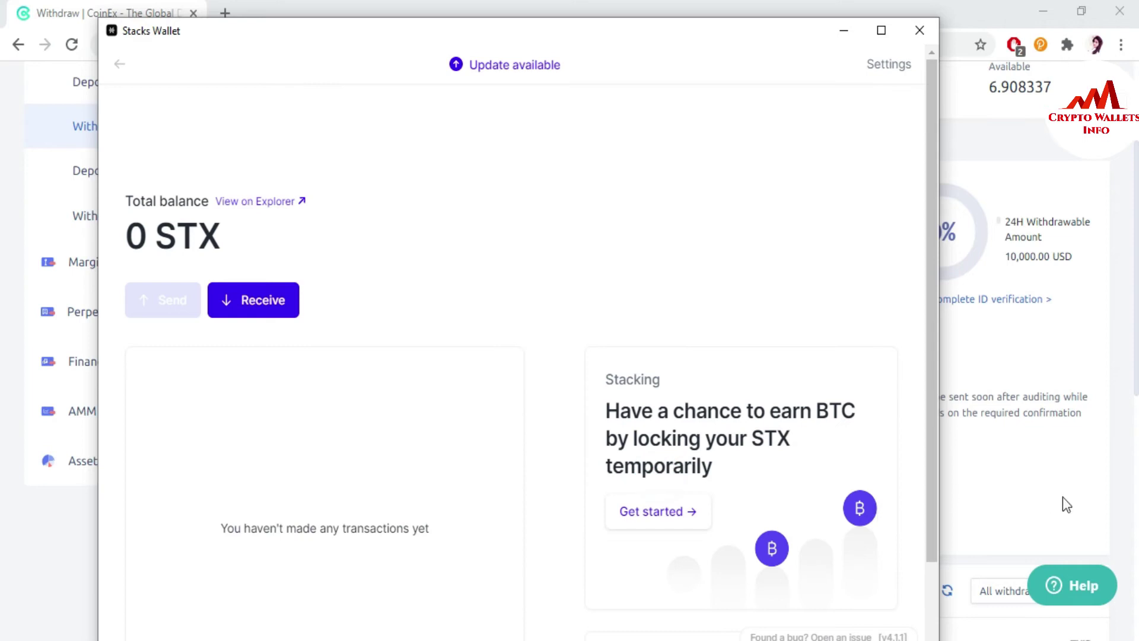
{"action": "left_click", "coordinate": [1026, 498]}
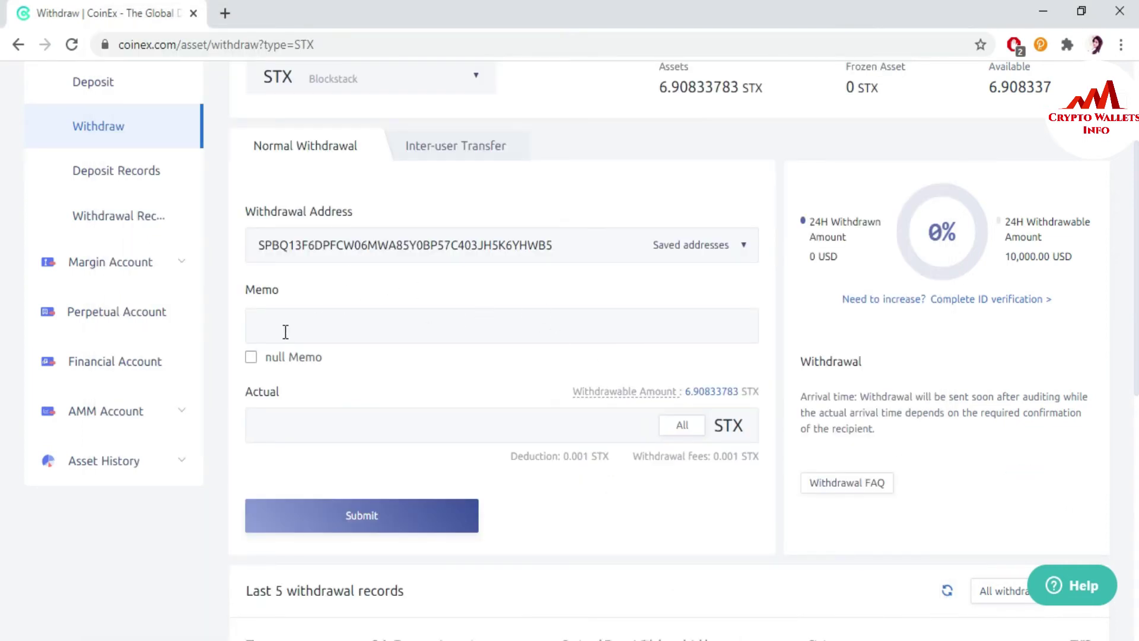
{"action": "left_click", "coordinate": [251, 358]}
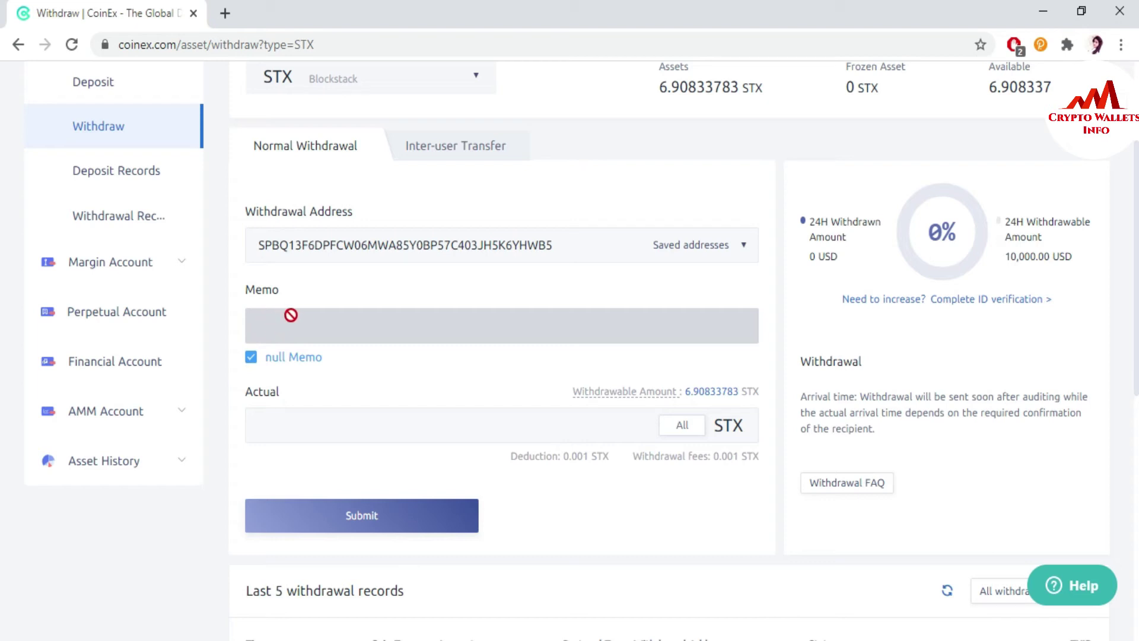
{"action": "left_click", "coordinate": [354, 417]}
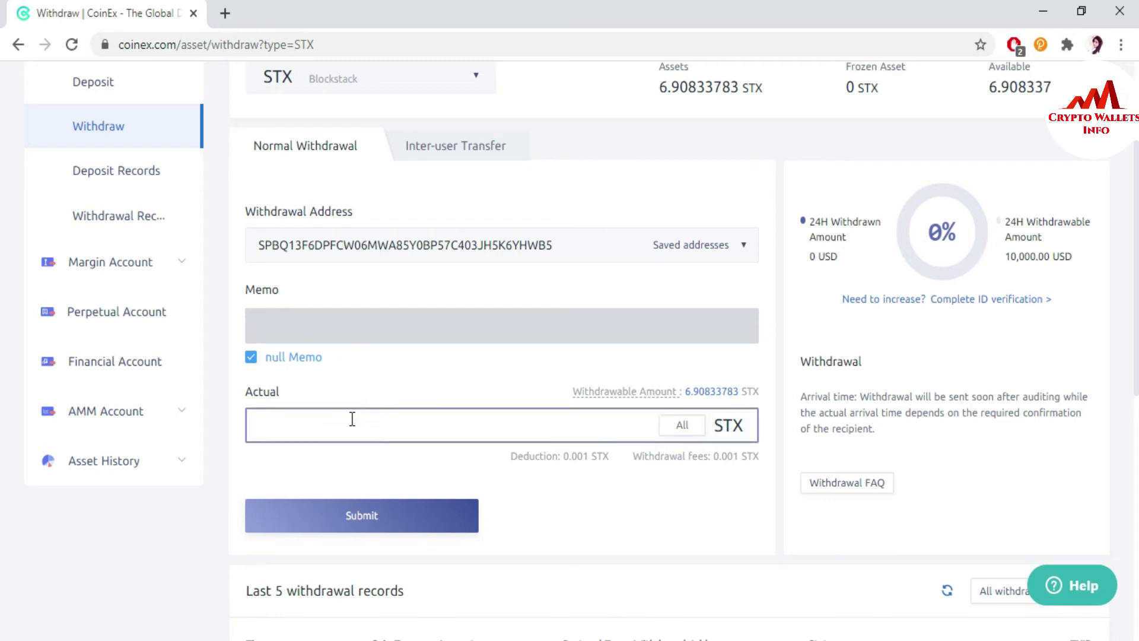
{"action": "type", "text": "2"}
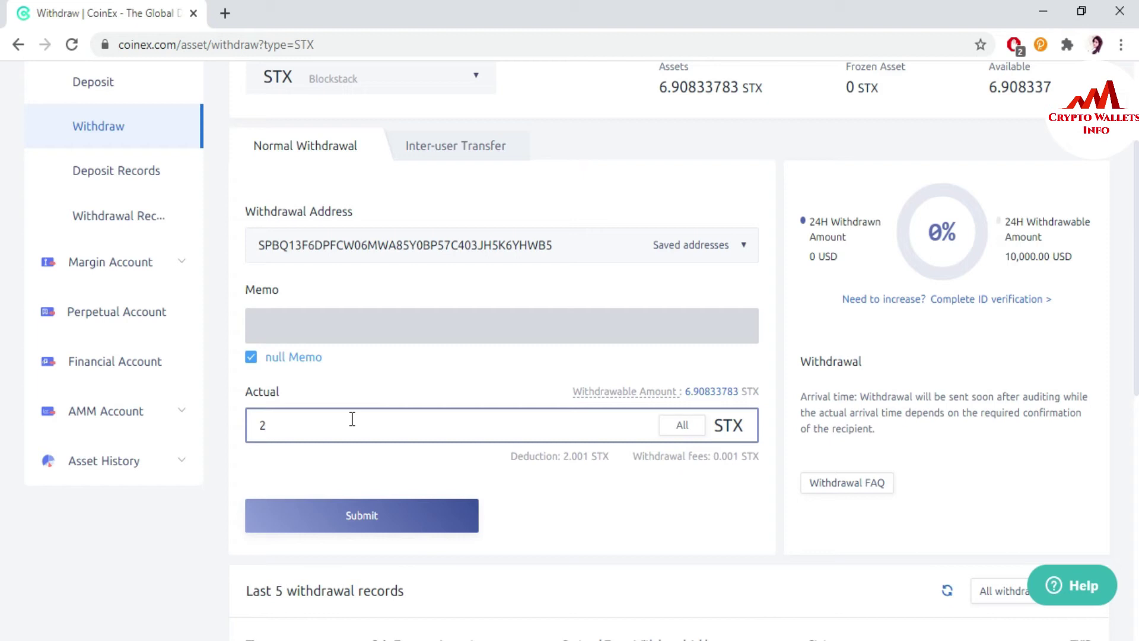